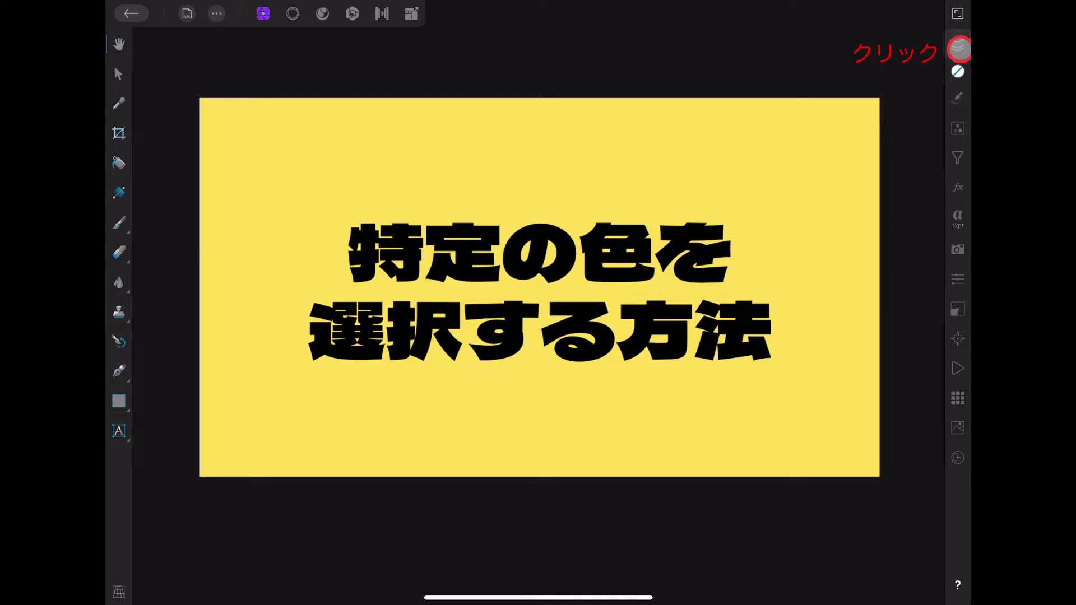
- Open the Layers panel to show the single Photo.png image layer
click(959, 49)
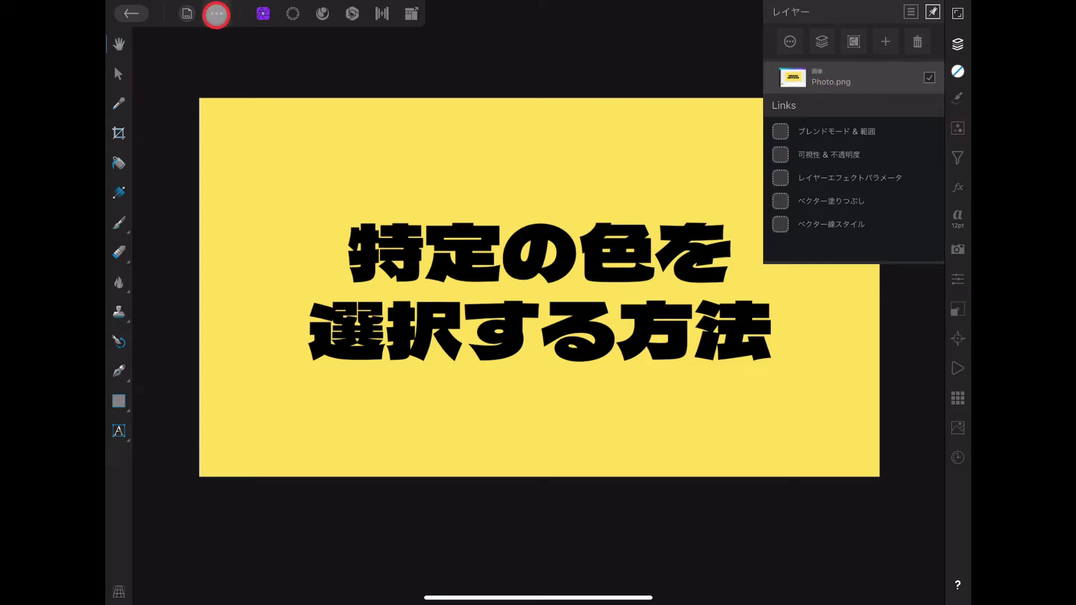
- Rasterize the Photo.png layer into a pixel layer, then close the Layers panel
click(216, 12)
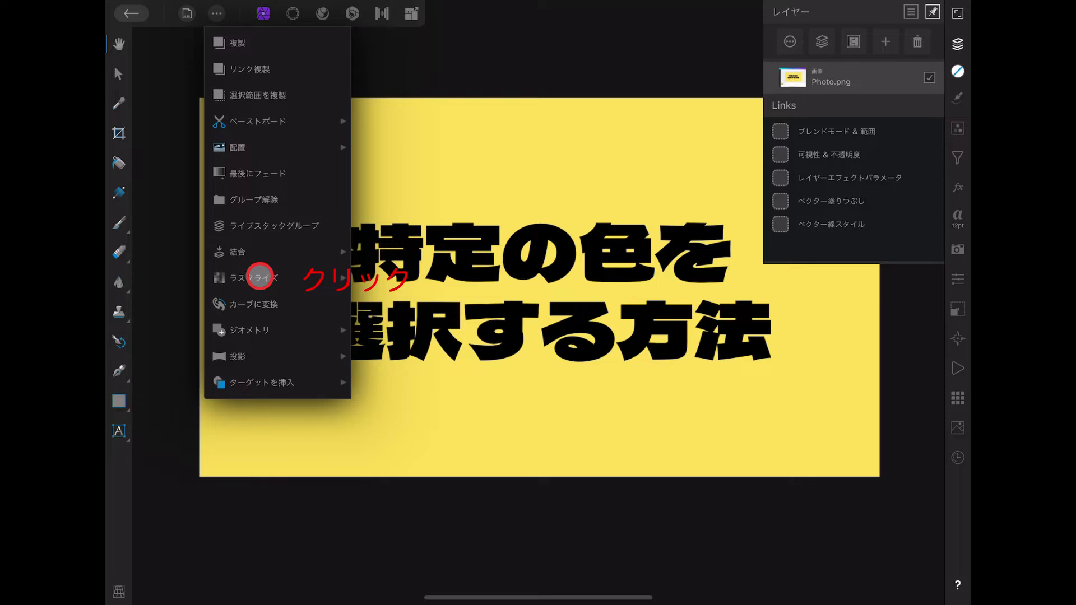
click(261, 278)
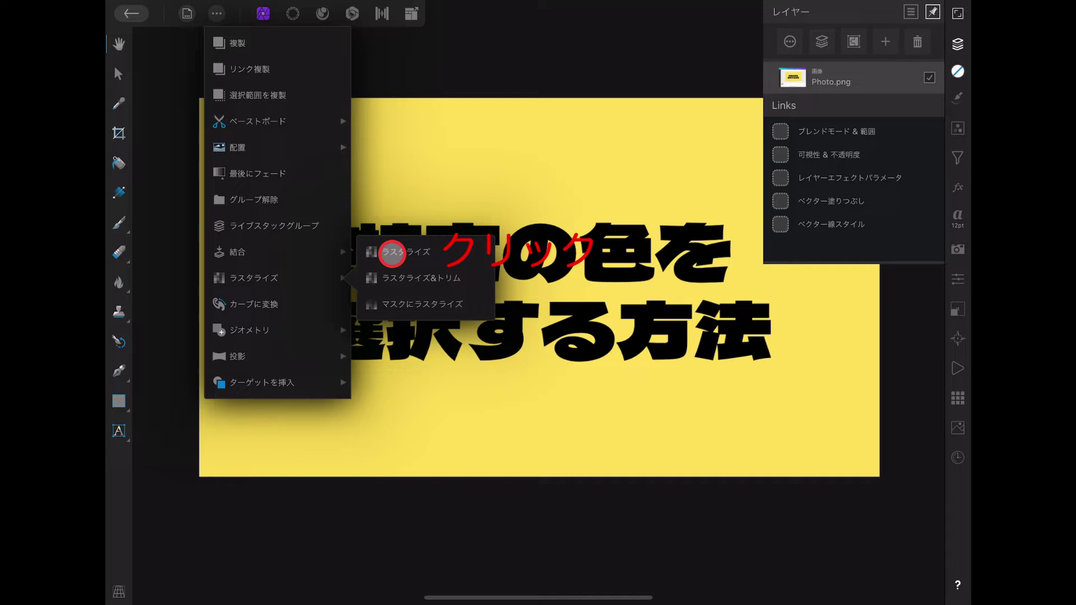
click(392, 253)
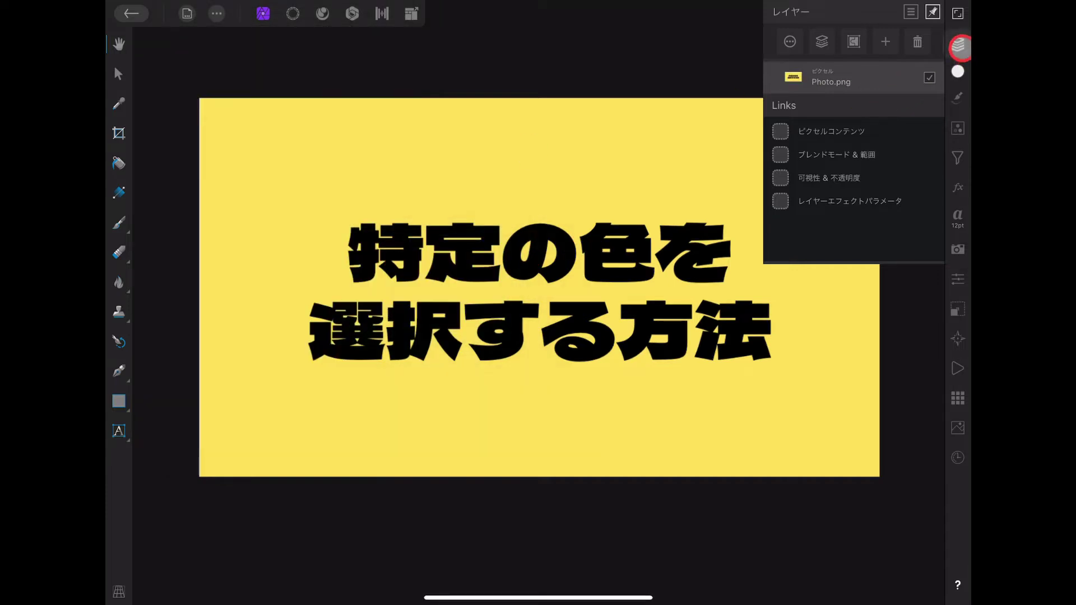
click(957, 42)
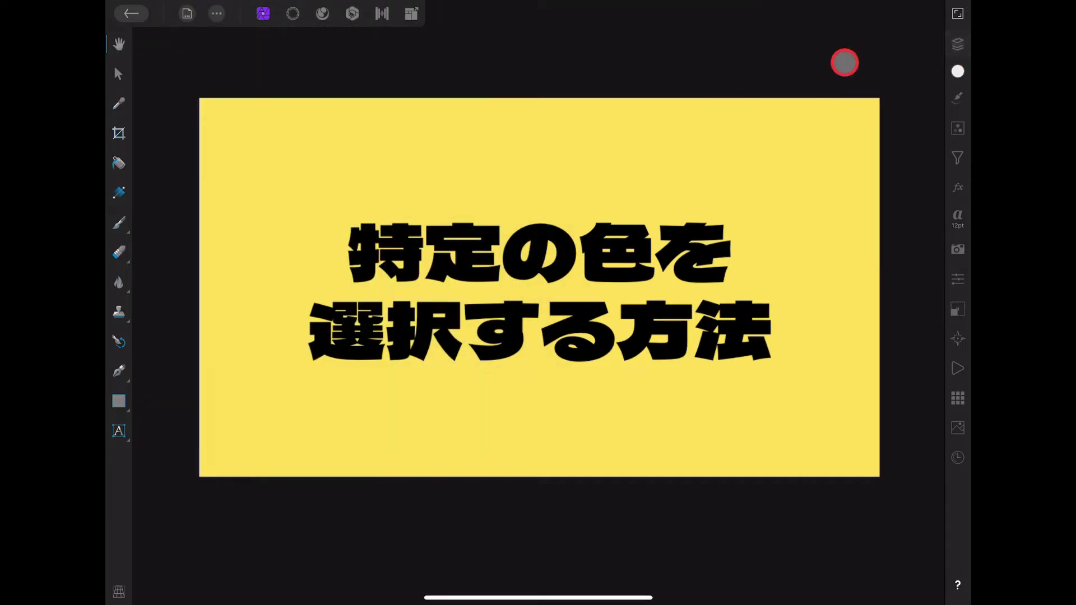
- Switch to the Selections persona and choose the Sampled Colour selection tool
click(292, 12)
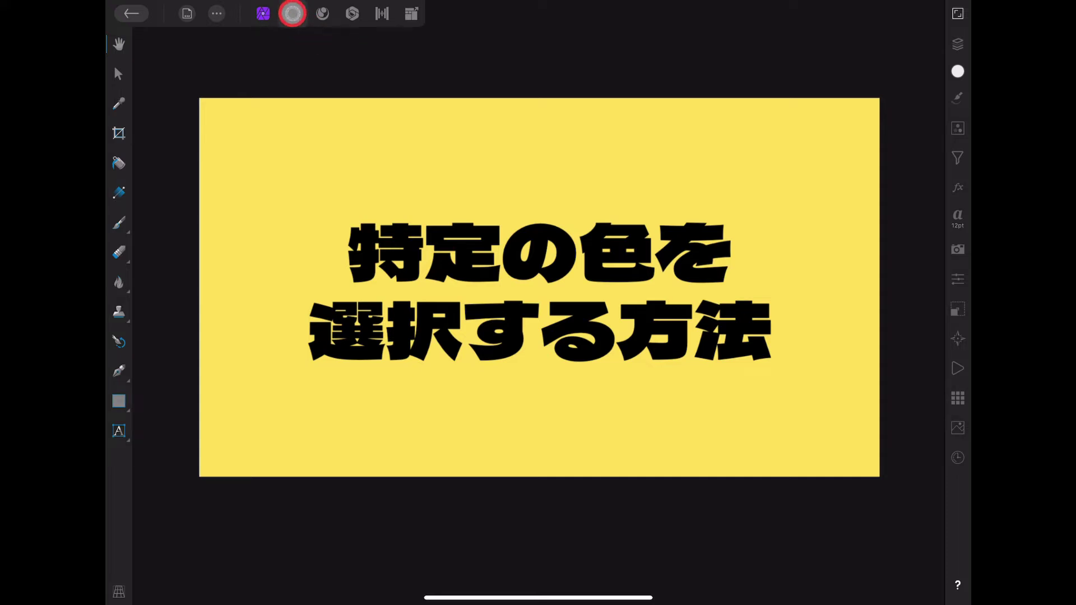
click(292, 13)
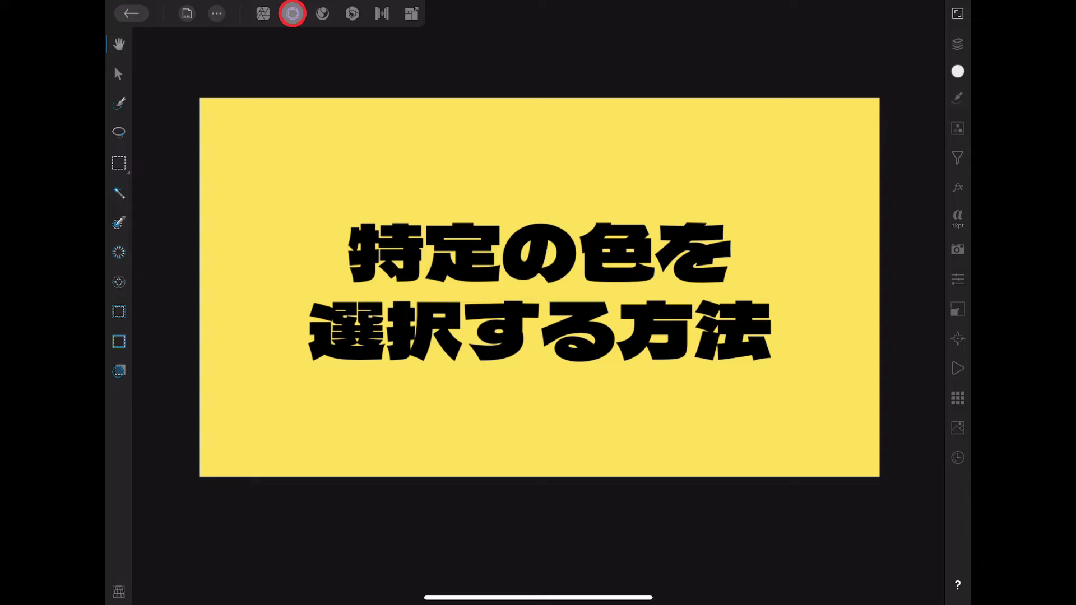
click(118, 222)
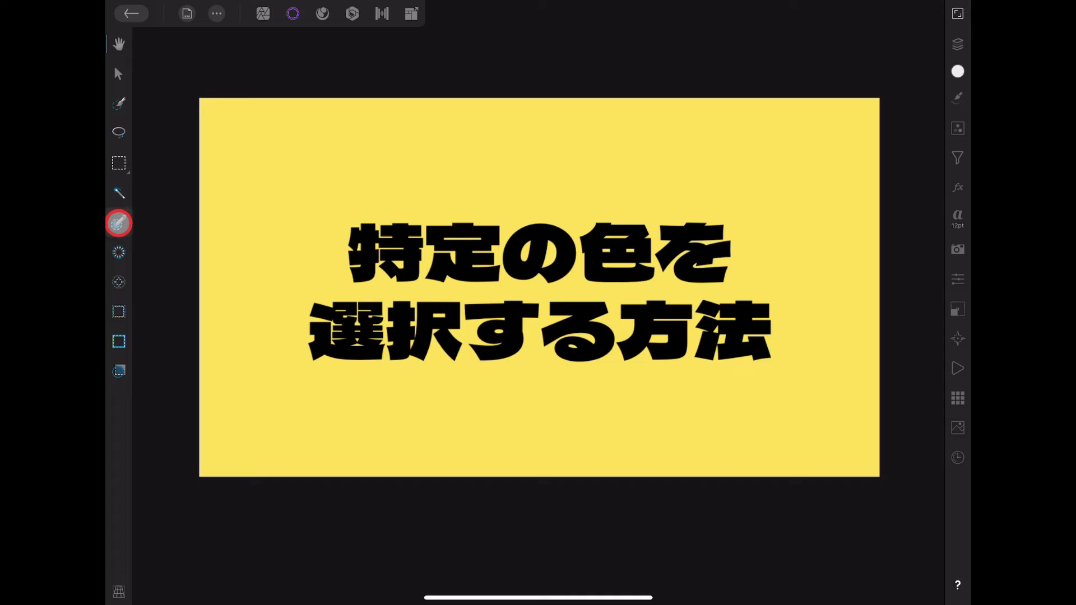
- Select the yellow background by sampled colour at 20% tolerance, excluding the black text
click(119, 222)
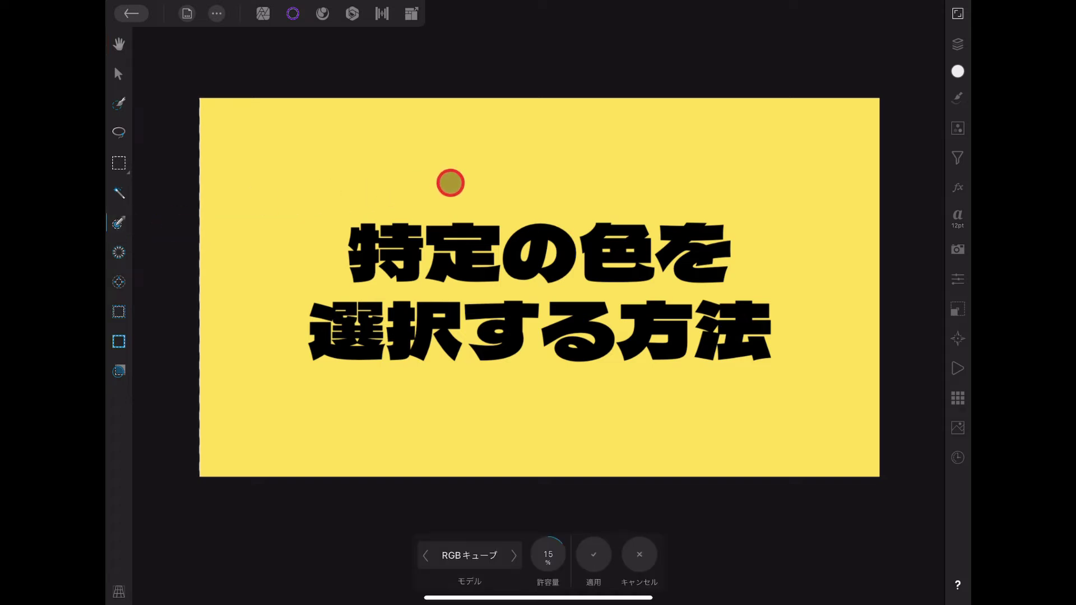
click(455, 182)
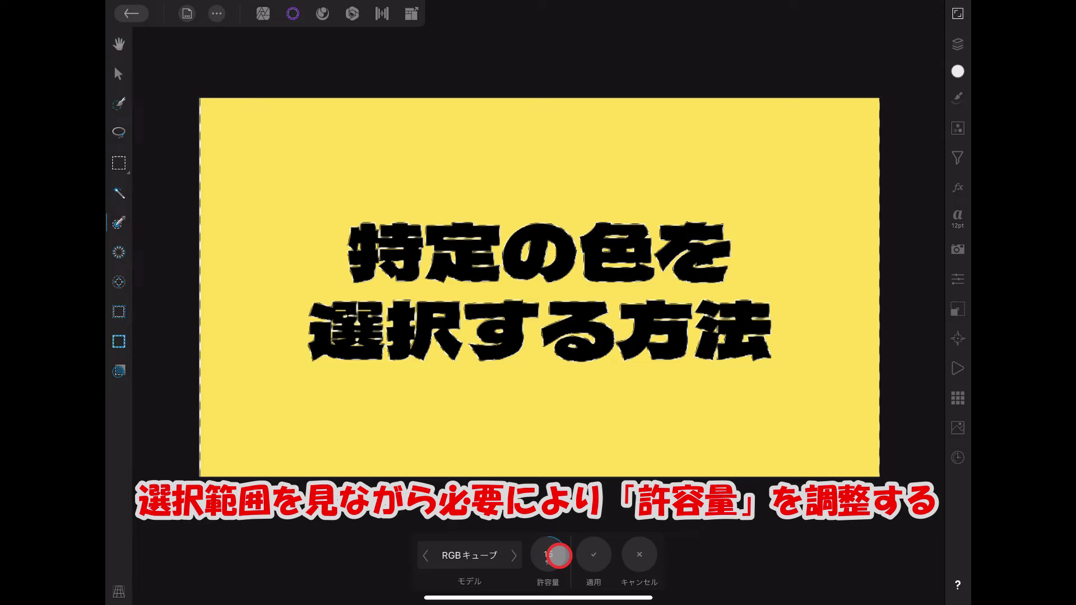
drag(557, 555, 572, 553)
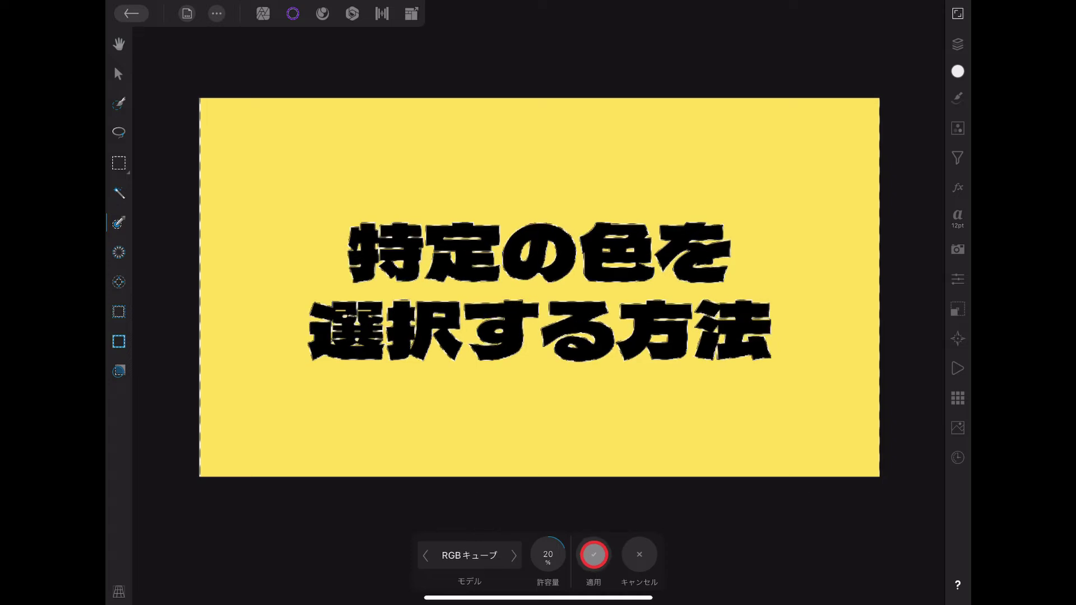
click(593, 554)
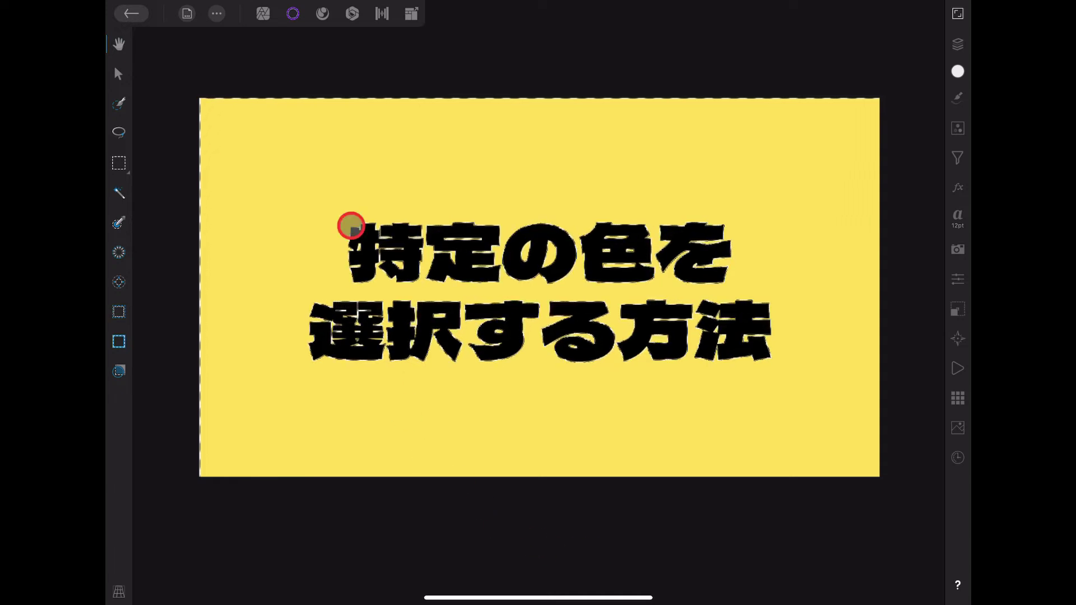
- In the Photo persona, erase the selected yellow area with a widened Erase Brush
click(264, 14)
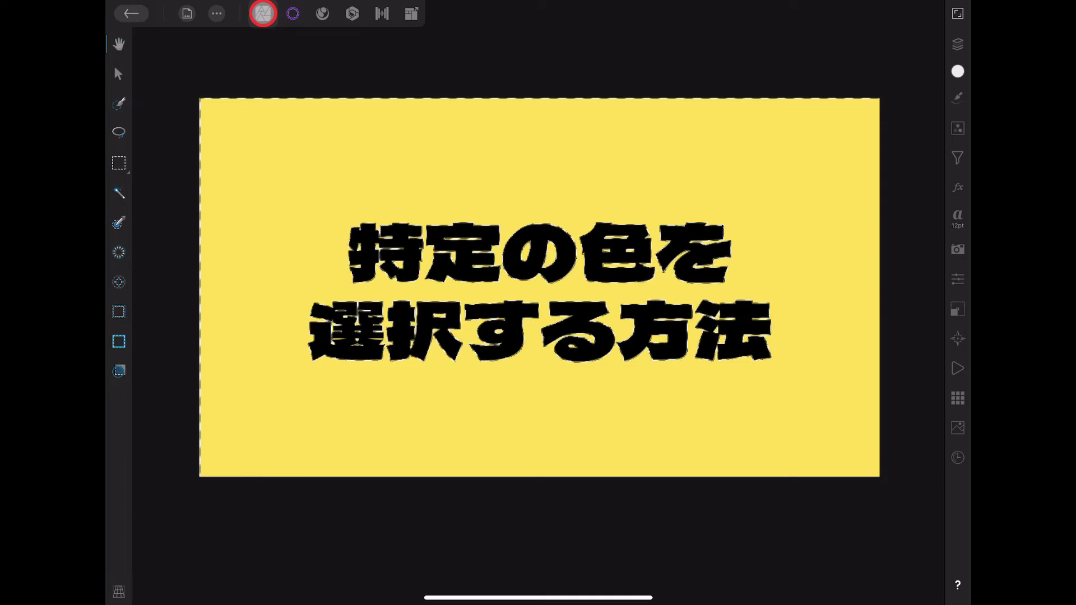
click(263, 14)
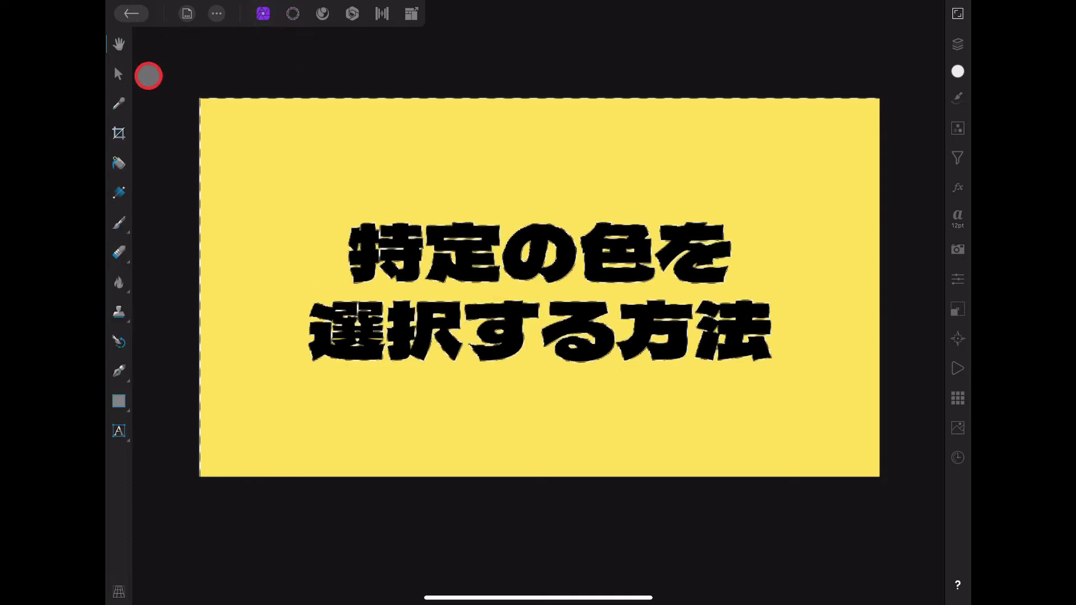
click(120, 254)
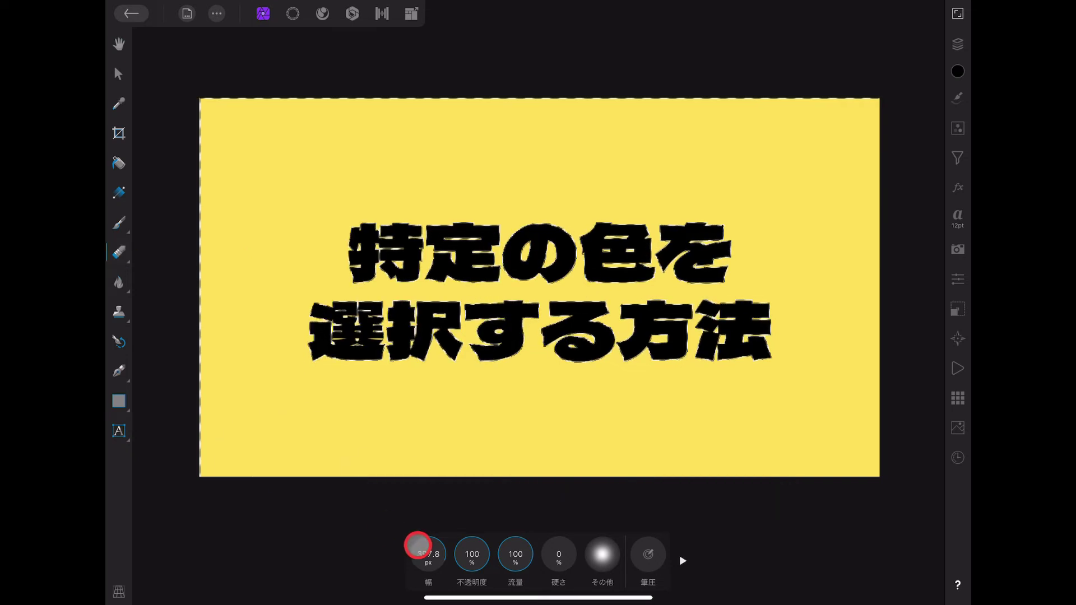
drag(425, 552, 476, 546)
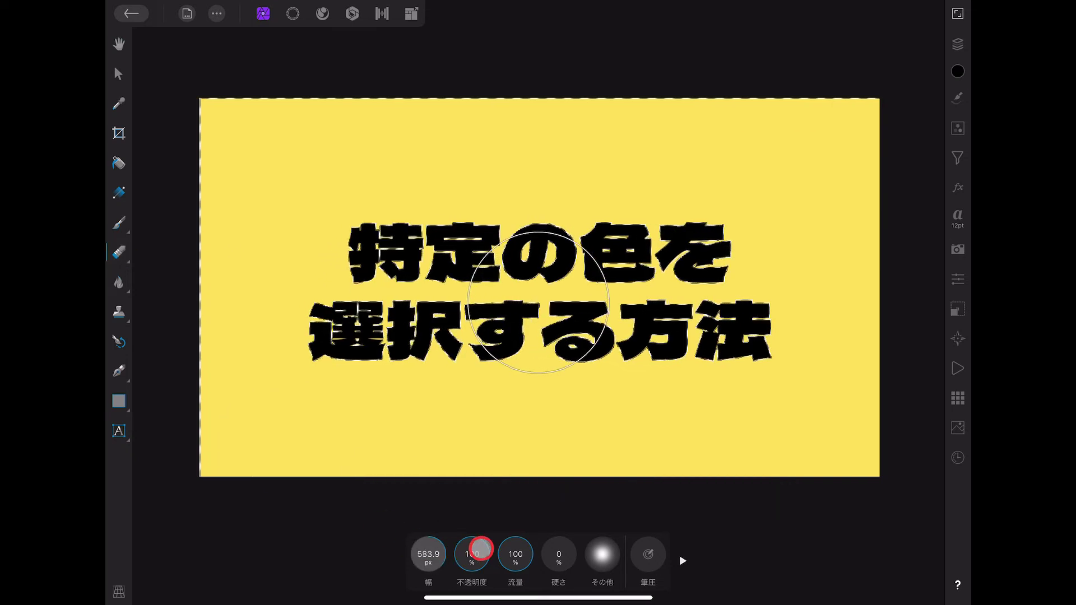
mouse_move(240, 151)
mouse_down()
mouse_move(207, 128)
mouse_move(186, 243)
mouse_move(390, 116)
mouse_move(288, 235)
mouse_move(206, 358)
mouse_move(525, 110)
mouse_move(542, 124)
mouse_move(181, 434)
mouse_move(320, 344)
mouse_move(606, 122)
mouse_move(686, 78)
mouse_move(252, 505)
mouse_move(588, 205)
mouse_move(654, 244)
mouse_move(588, 454)
mouse_move(824, 181)
mouse_move(714, 371)
mouse_move(747, 427)
mouse_move(874, 471)
mouse_move(892, 345)
mouse_move(862, 253)
mouse_move(566, 111)
mouse_move(168, 219)
mouse_move(290, 479)
mouse_move(586, 462)
mouse_up()
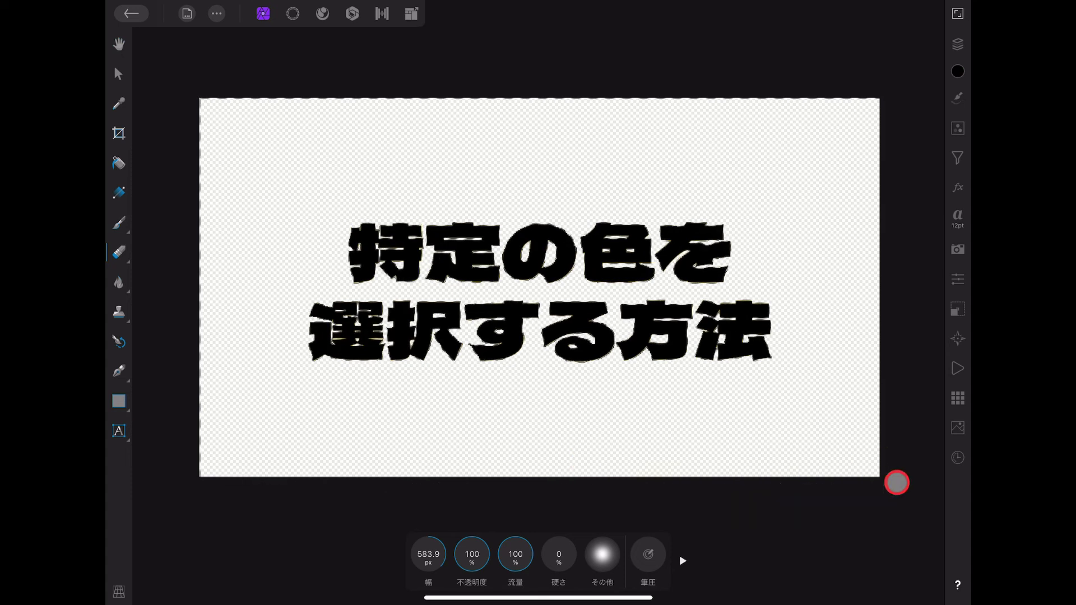
- Deselect from the Selections persona menu, leaving the black title on transparency
click(293, 14)
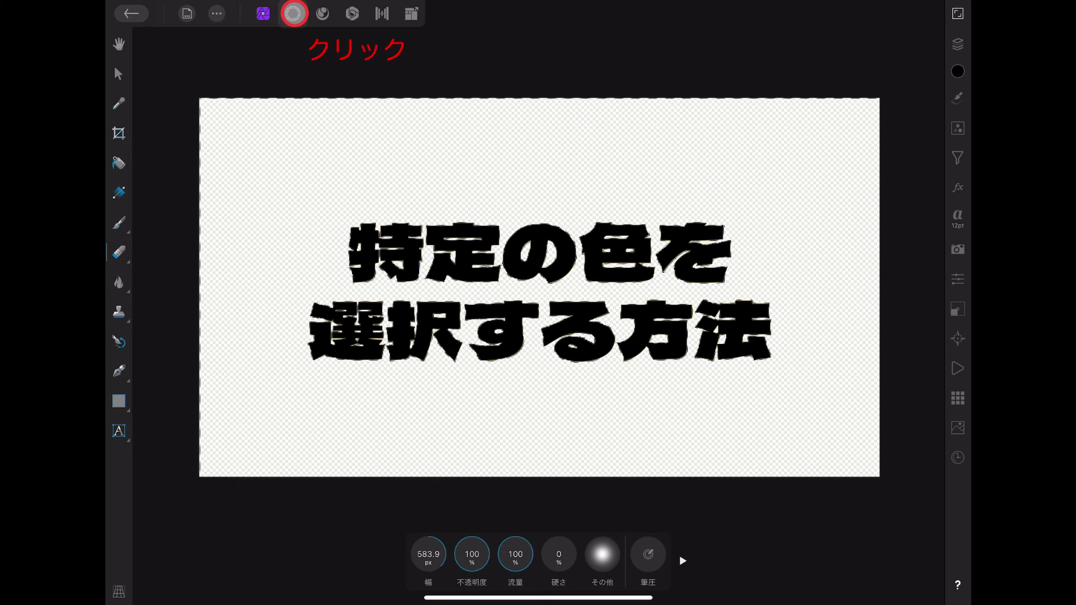
click(218, 14)
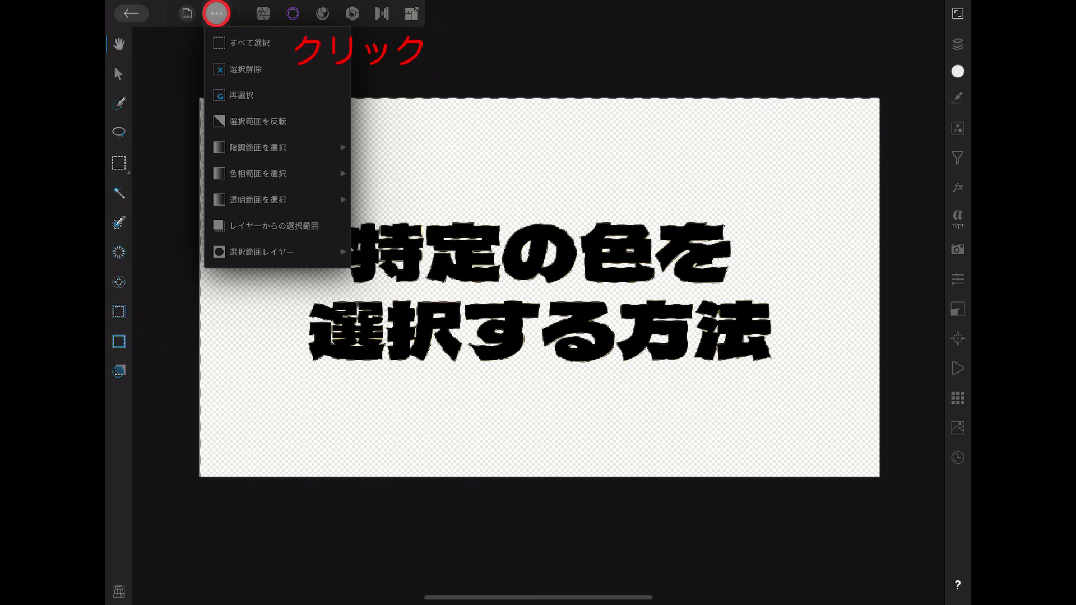
click(236, 68)
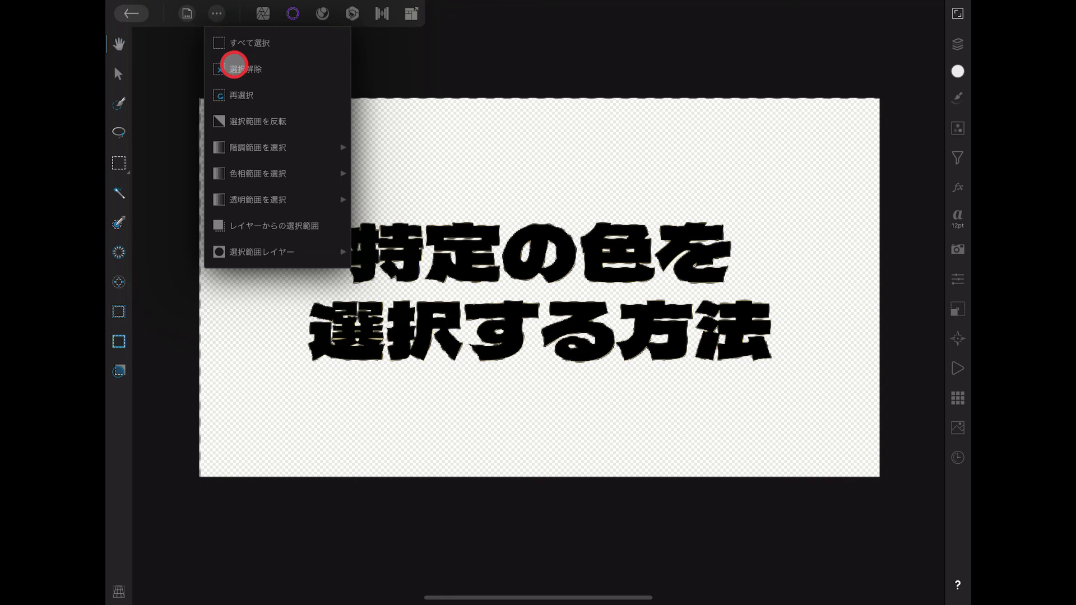
click(235, 68)
scroll(538, 290, up, 1)
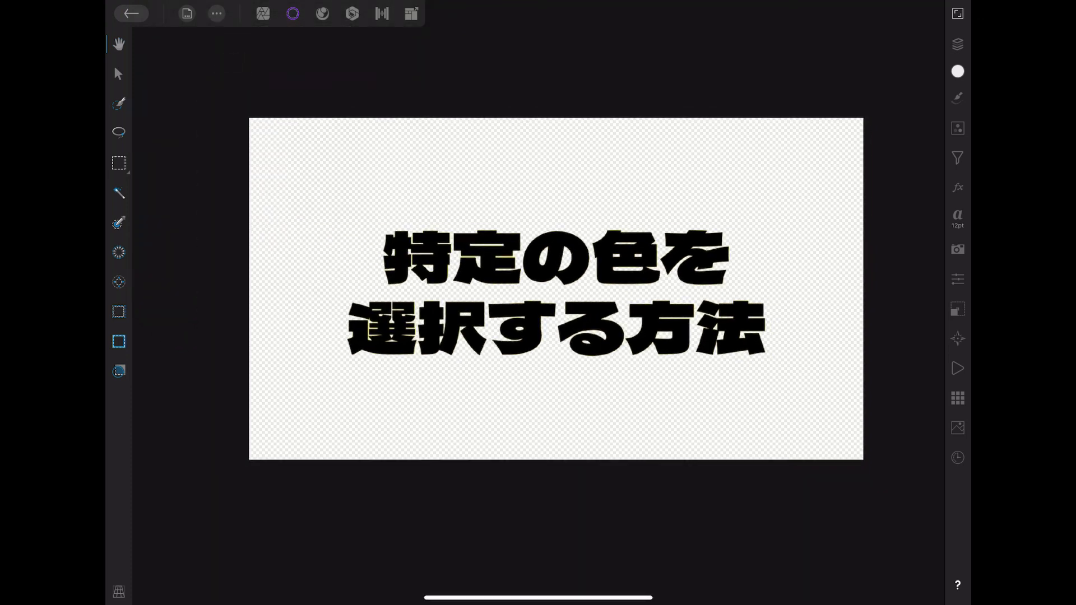